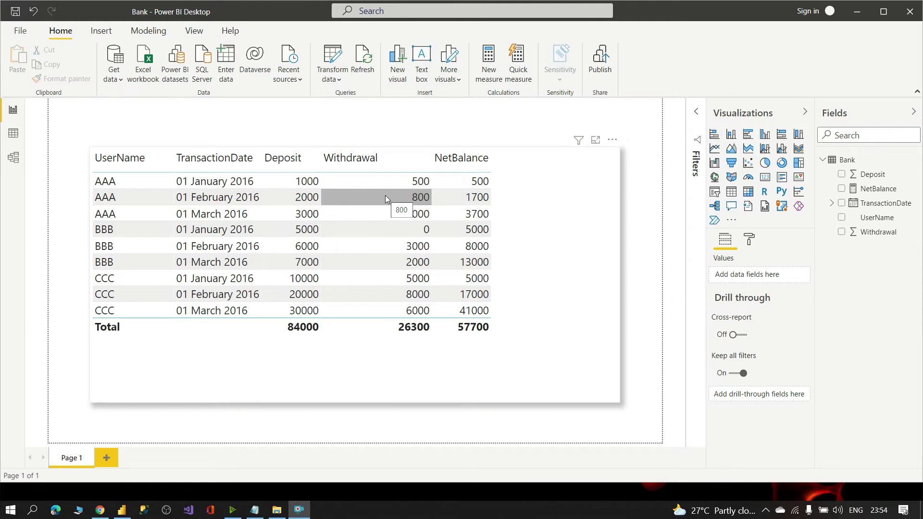
- Create a NetBalance measure in the Bank table, starting with the variable NAMES = FIRSTNONBLANK(Bank[UserName],1)
key("ctrl+z")
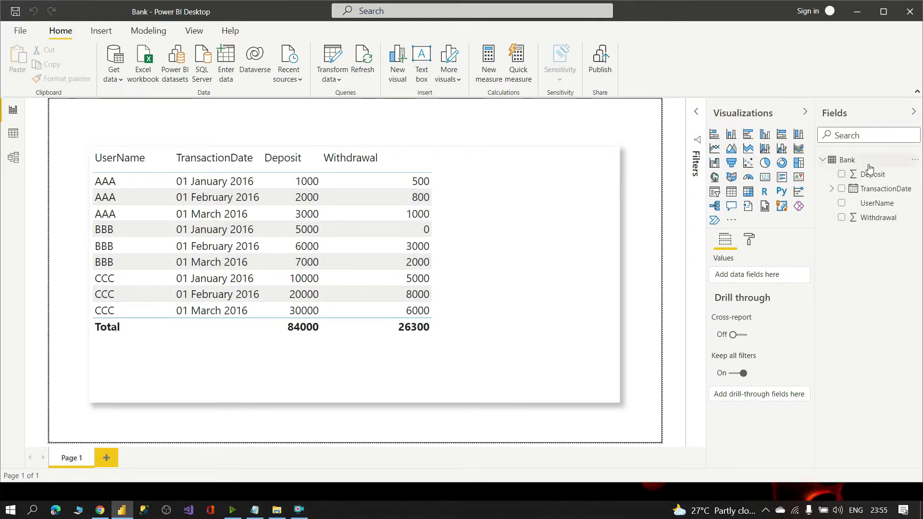
right_click(850, 162)
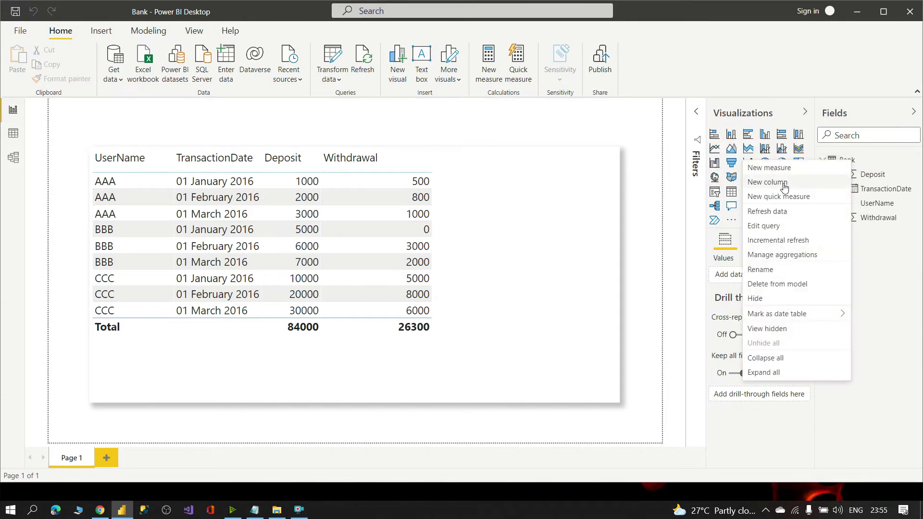
left_click(779, 168)
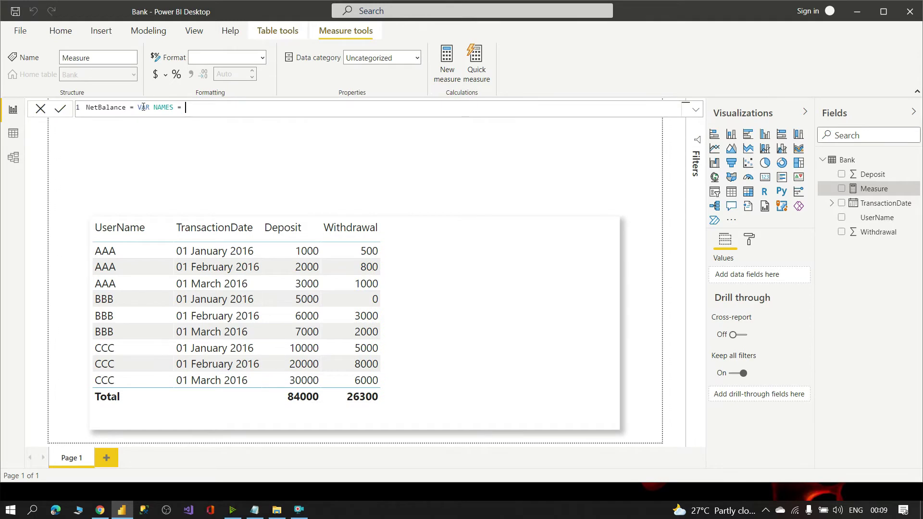
type("FIR")
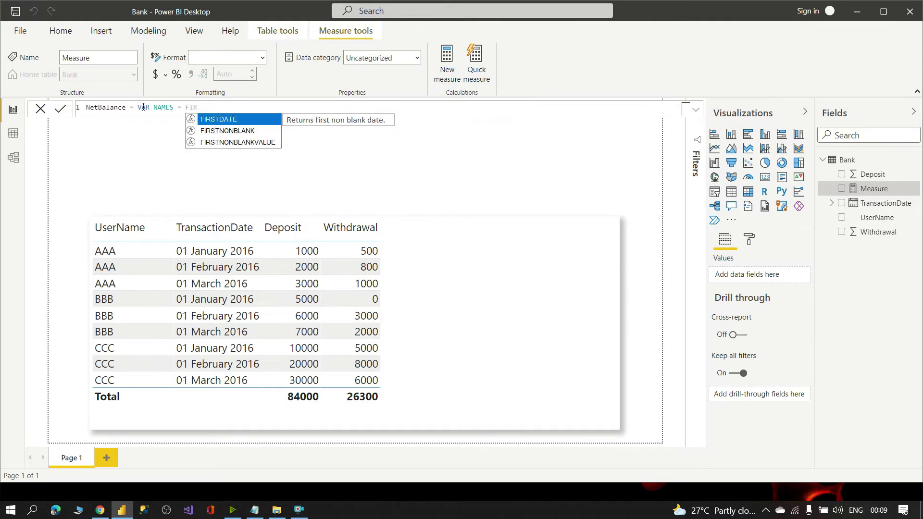
key("Down")
key("Tab")
type("na")
key("Up")
key("Tab")
type(",1)")
- Add a second variable line, VAR DATES = FIRSTNONBLANK(Bank[TransactionDate],1), to the measure formula
key("shift+Return")
type("VAR DATES = FIR")
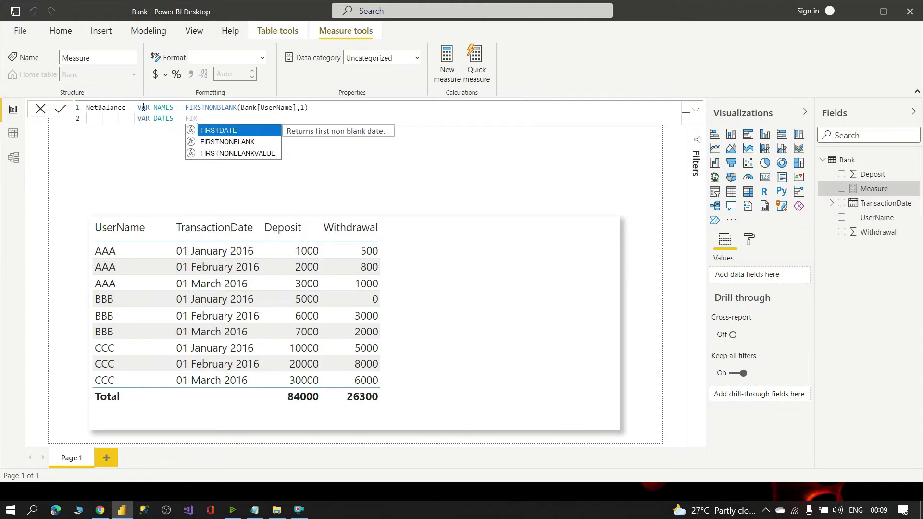
type("STNONBLANK(")
type("DATES")
key("BackSpace")
key("Up")
key("Tab")
type(",1)")
- Add a RETURN line below the variables and open a CALCULATE function on the line under it
key("shift+Return")
type("RETURN")
key("shift+Return")
type("CALCULATE(")
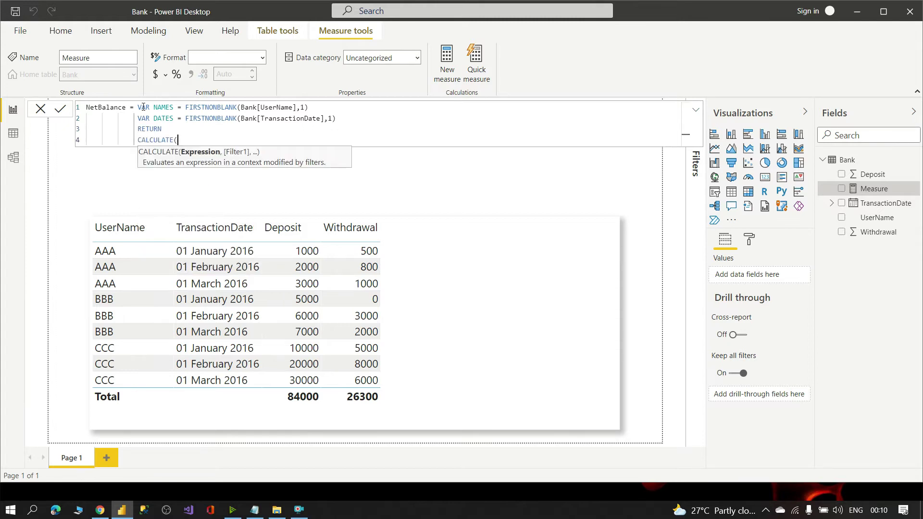
key("Tab")
- Enter SUM(Bank[Deposit])-SUM(Bank[Withdrawal]) as the expression argument of CALCULATE, followed by a comma
key("shift+Return")
type("SUM(")
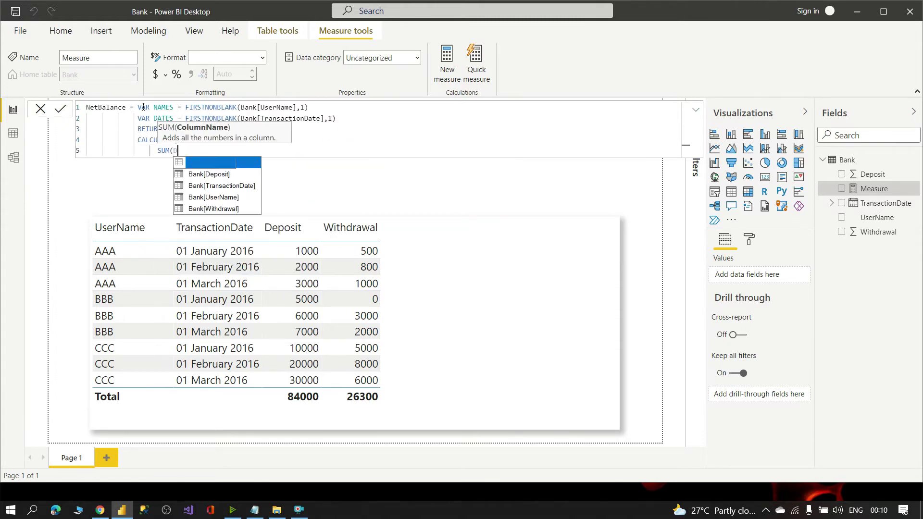
type("Bank[Deposit])-SUM(")
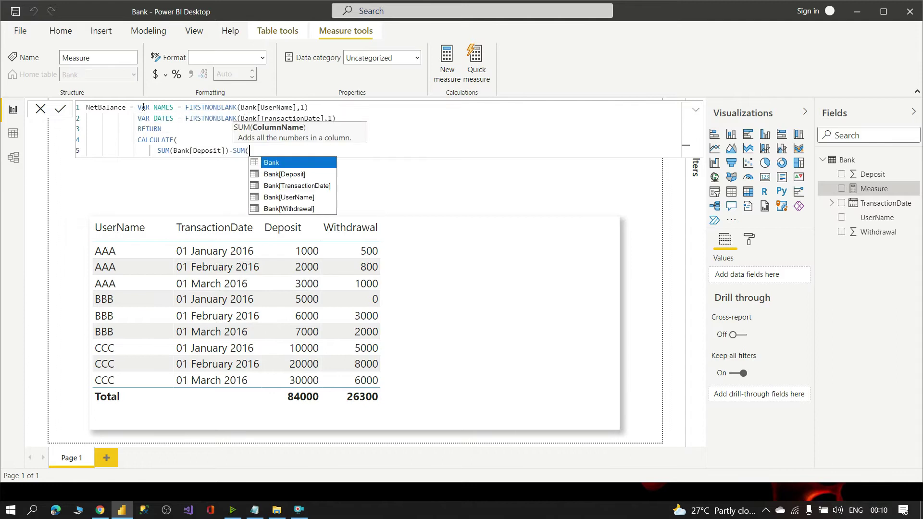
key("Down")
key("Down")
key("Down")
key("Down")
key("Tab")
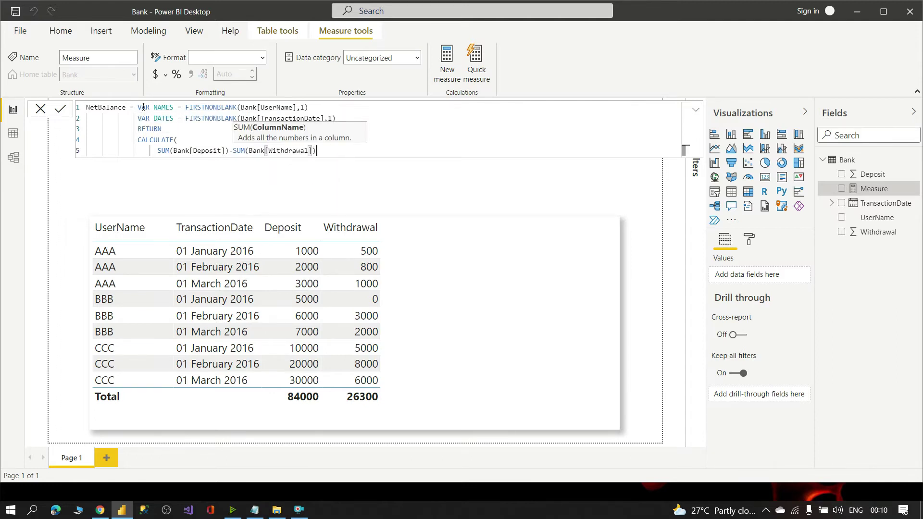
type("),ABS(")
key("BackSpace")
key("BackSpace")
key("BackSpace")
key("BackSpace")
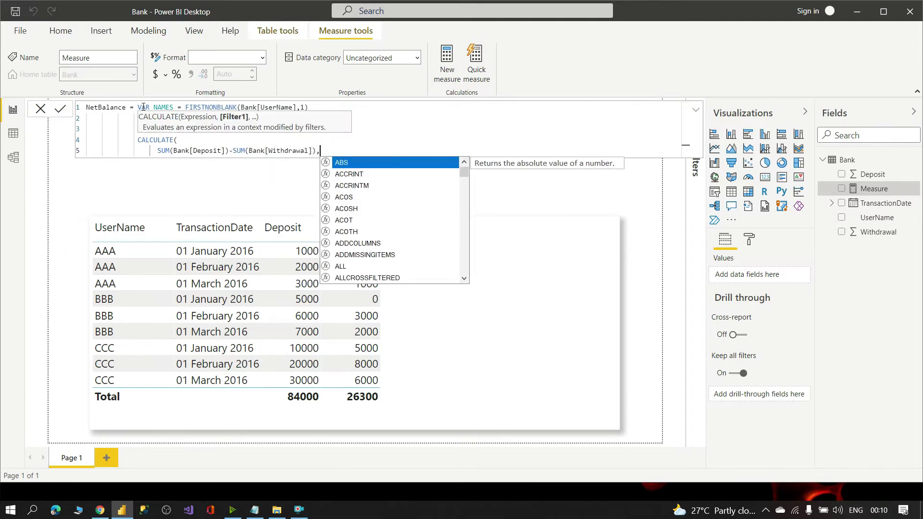
- Add a FILTER function as the CALCULATE filter, with ALLSELECTED(Bank) as its table argument
key("shift+Return")
type("FILR")
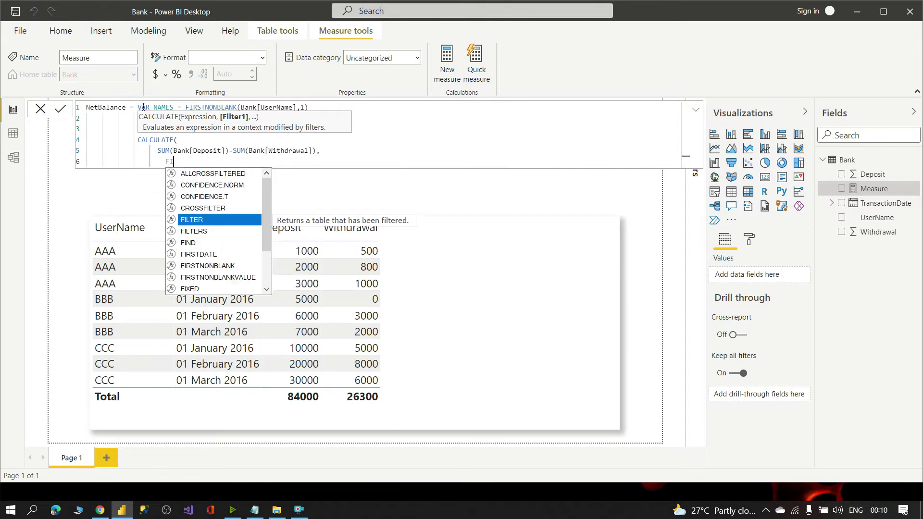
key("Tab")
key("shift+Return")
type("ALLS")
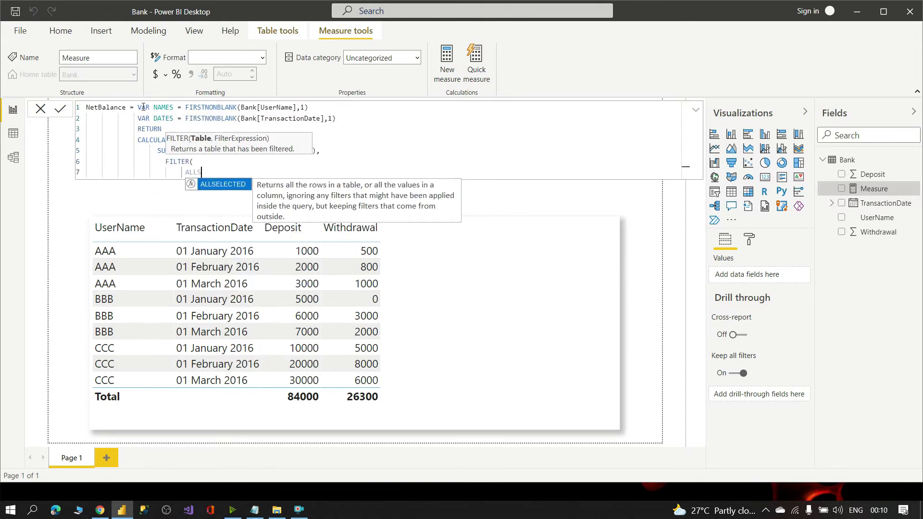
key("Tab")
type("Bank),")
- Add the filter condition Bank[UserName]=NAMES on a new line, followed by the && operator
key("shift+Return")
type("User")
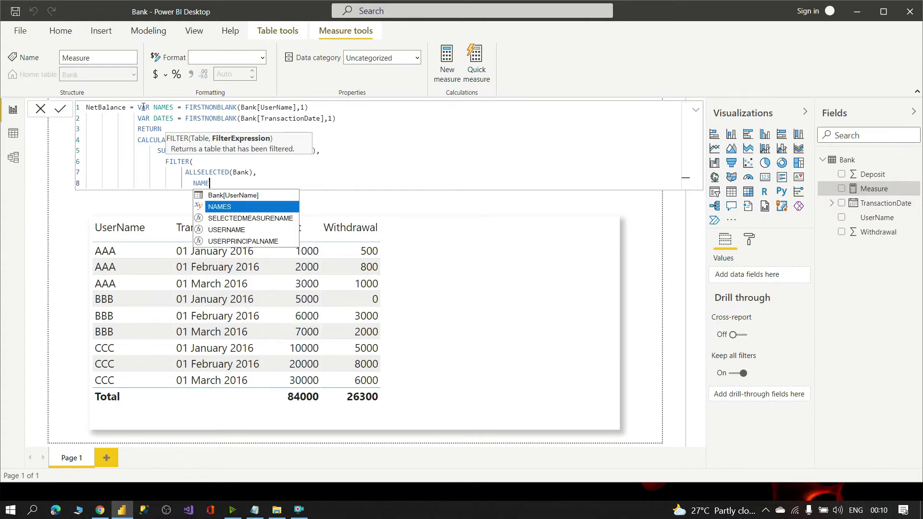
key("Tab")
type("=NA")
key("Tab")
type("&&")
- Add the condition Bank[TransactionDate] <= DATES, close the FILTER and CALCULATE parentheses, and commit the measure
key("shift+Return")
type("Date")
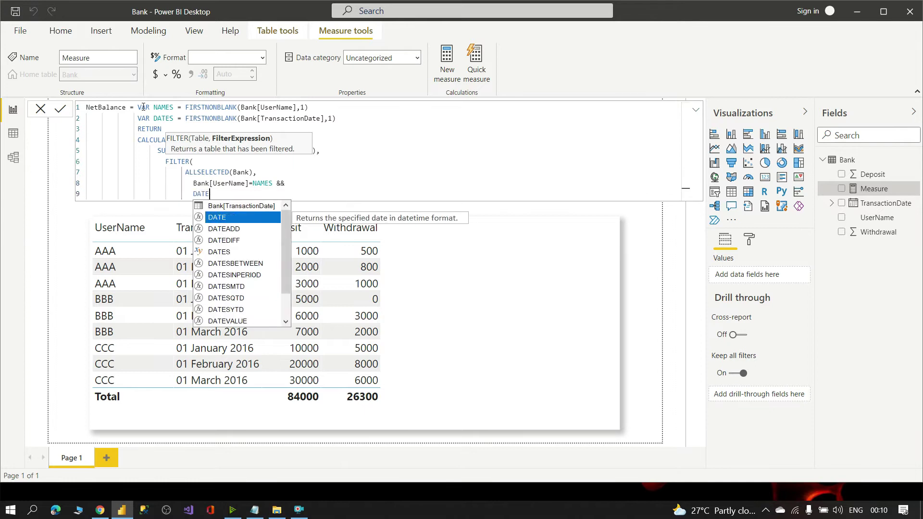
key("Tab")
type("<= DATES")
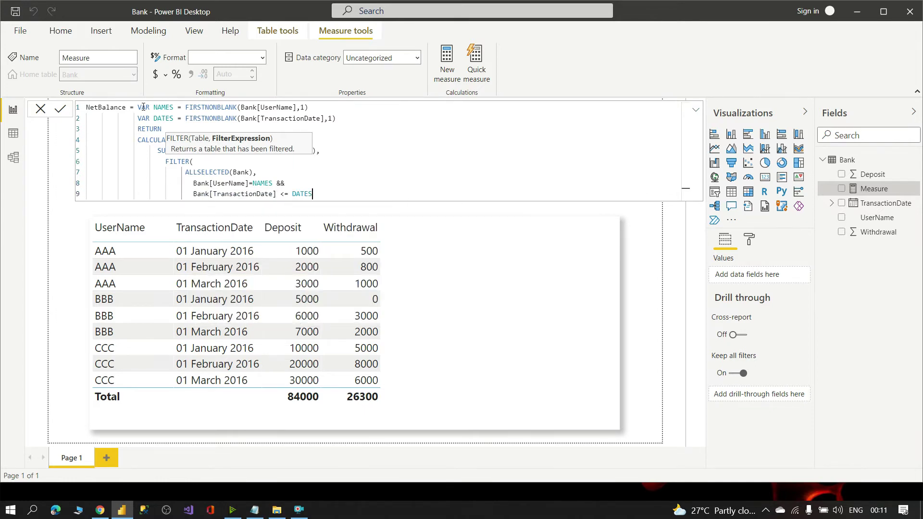
type(")")
key("shift+Return")
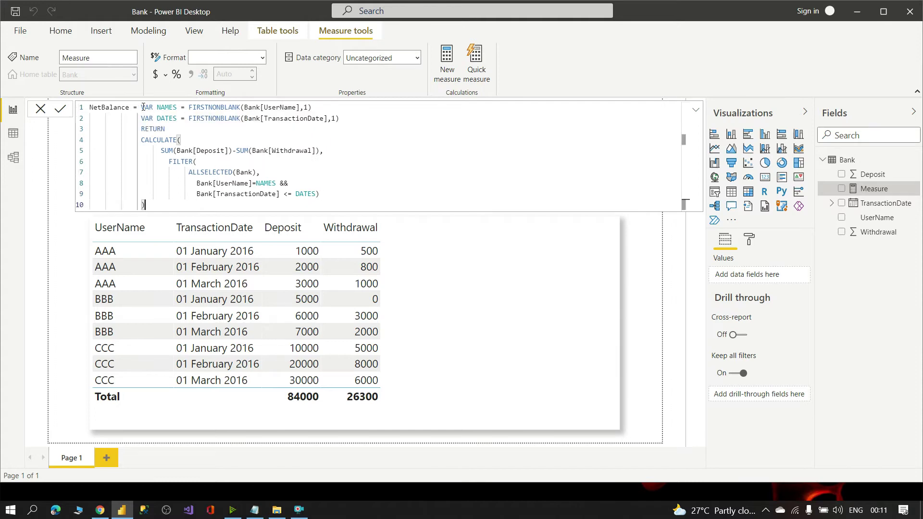
type(")")
key("Return")
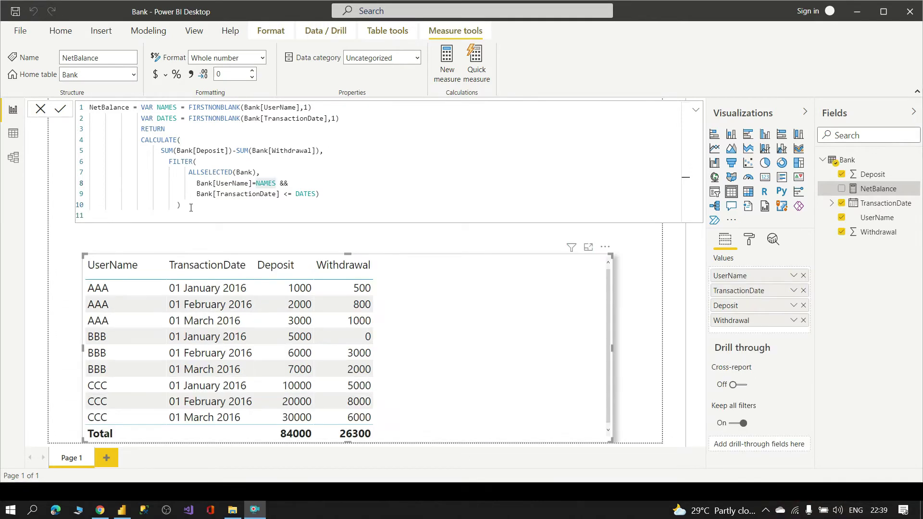
left_click_drag(191, 208, 89, 107)
left_click(130, 107)
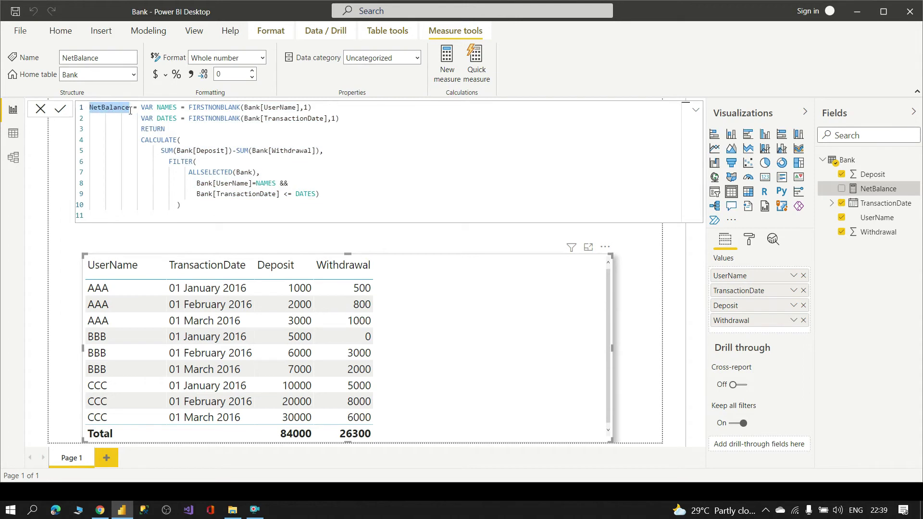
left_click(180, 202)
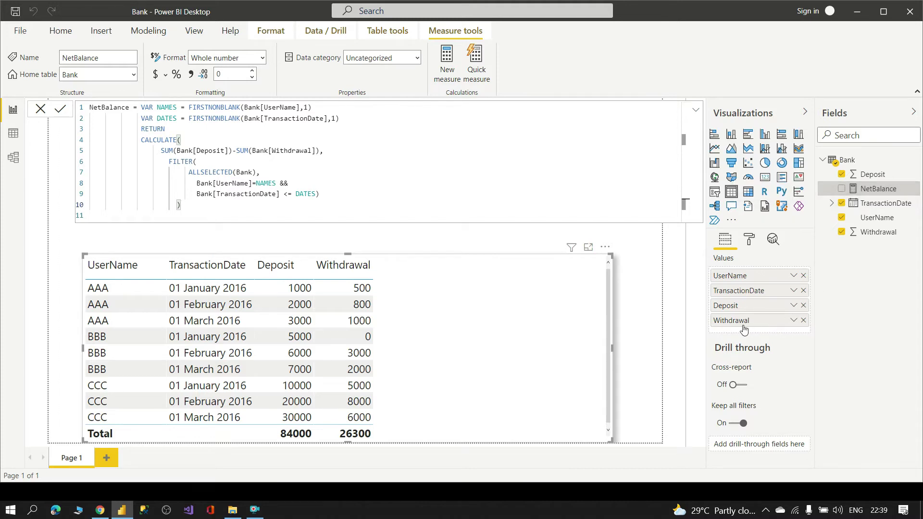
- Add the NetBalance measure to the table visual's values after Withdrawal
left_click_drag(872, 191, 756, 328)
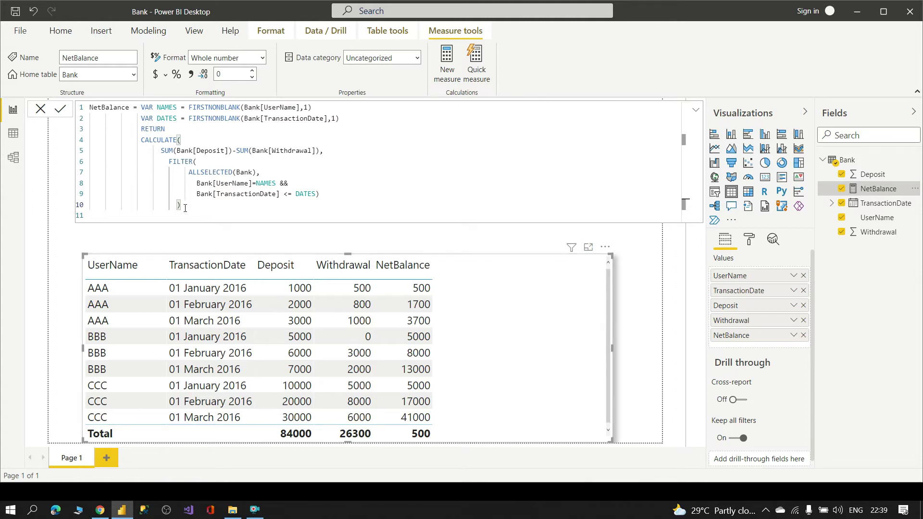
- Review the NAMES and DATES variable definitions, examining FIRSTNONBLANK and its column and expression arguments
left_click_drag(185, 208, 142, 108)
left_click(201, 139)
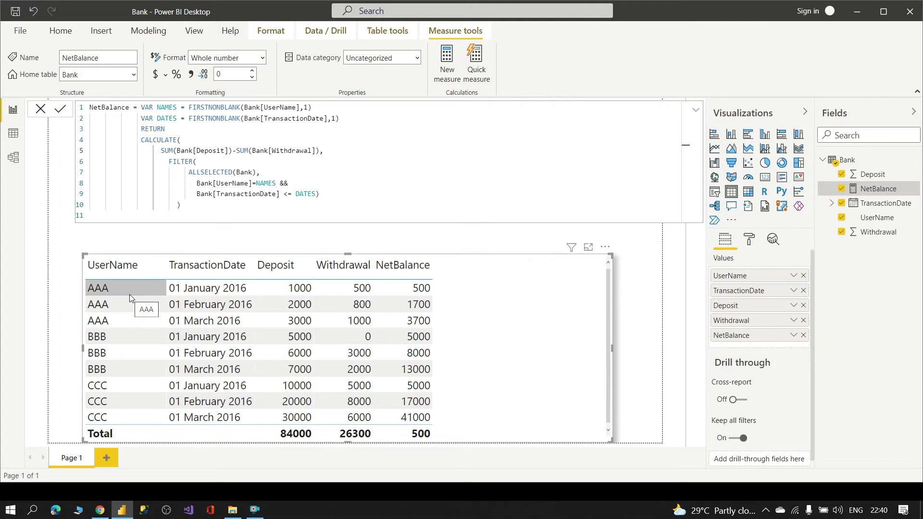
left_click(116, 265)
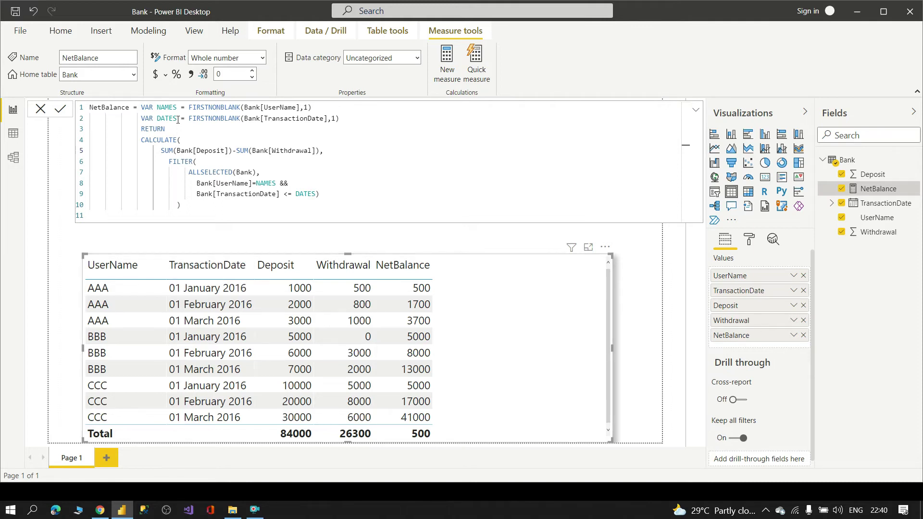
left_click_drag(177, 107, 157, 118)
left_click_drag(295, 107, 261, 107)
left_click_drag(324, 119, 265, 120)
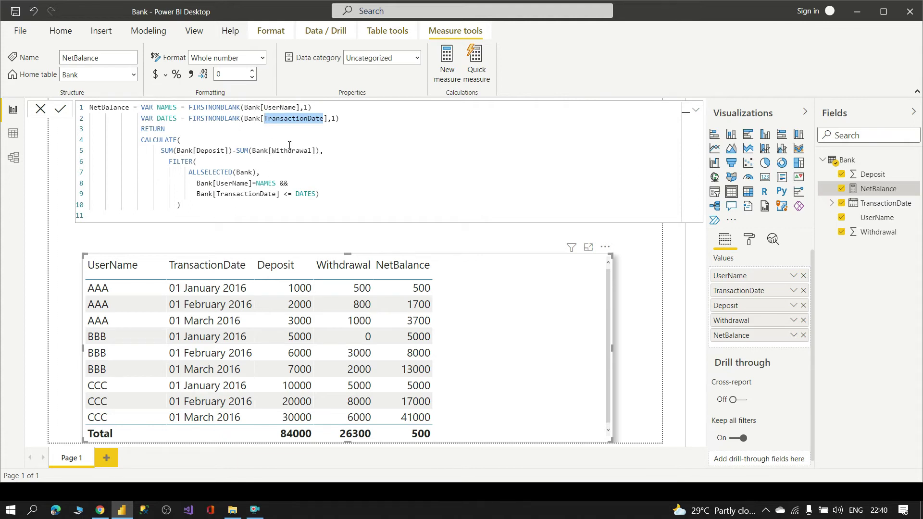
left_click(316, 120)
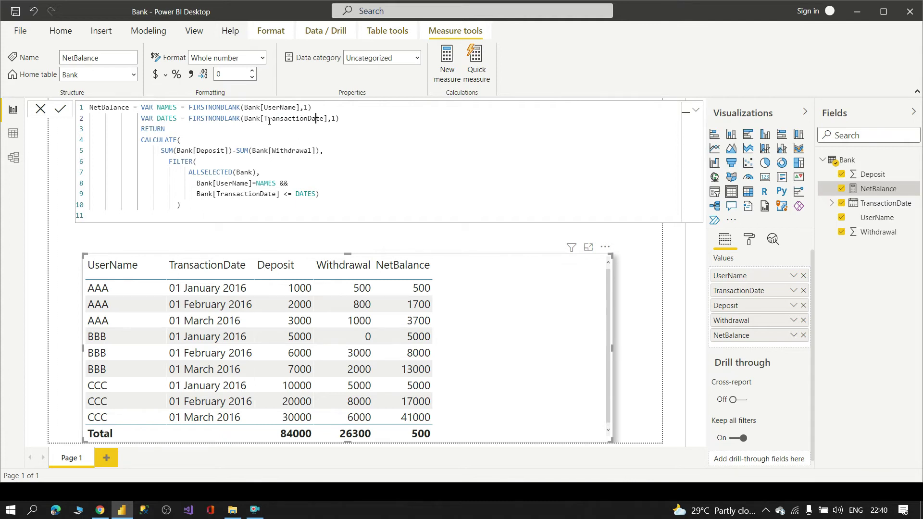
left_click_drag(242, 118, 188, 119)
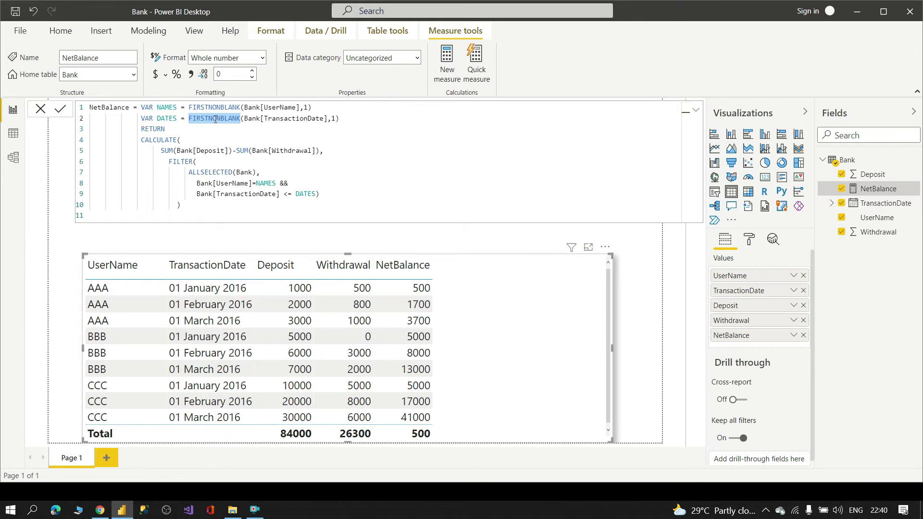
left_click_drag(328, 118, 264, 119)
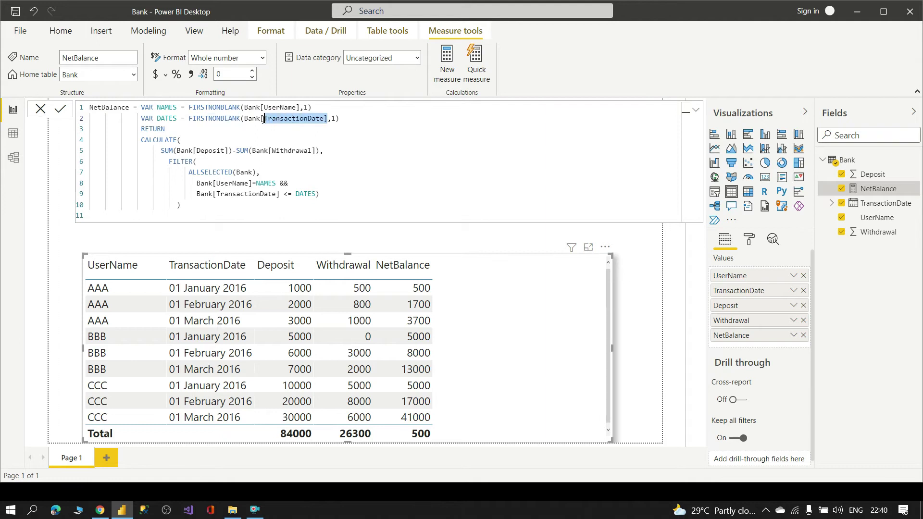
left_click(333, 118)
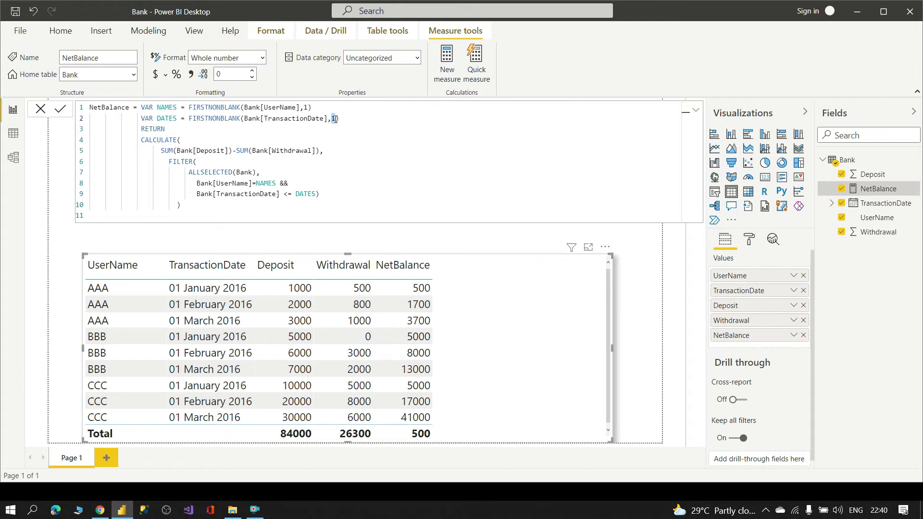
left_click(335, 119)
- Examine how the FILTER conditions compare UserName and TransactionDate with the NAMES and DATES variables
left_click_drag(177, 107, 157, 108)
left_click_drag(275, 183, 259, 183)
left_click(277, 183)
left_click_drag(199, 162, 165, 162)
left_click_drag(249, 183, 222, 183)
left_click_drag(277, 194, 220, 195)
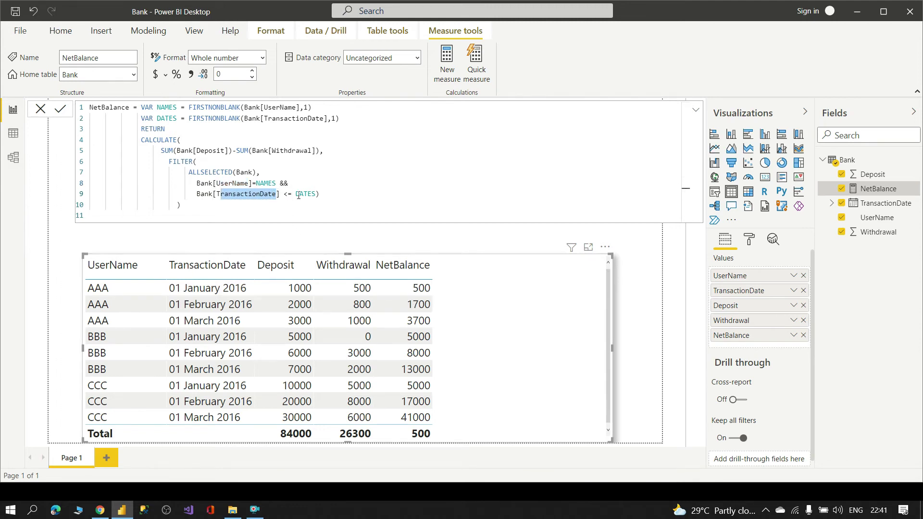
left_click_drag(316, 194, 291, 194)
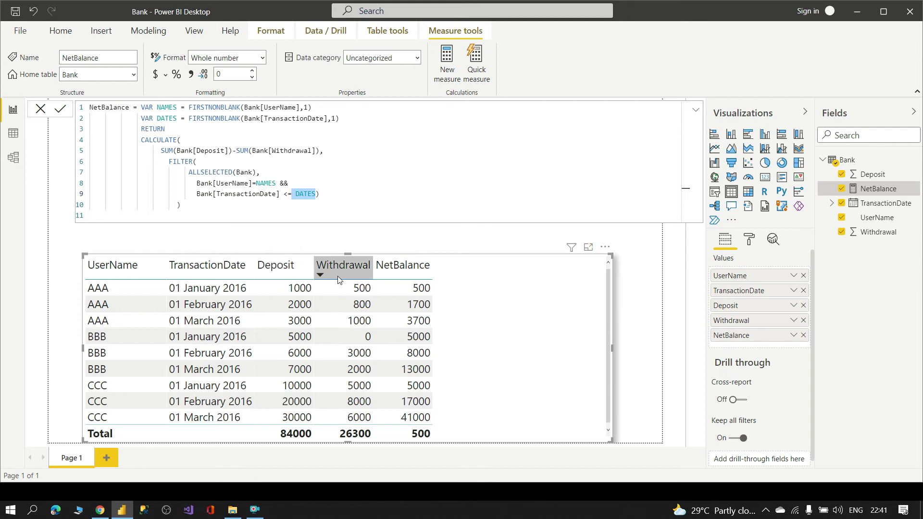
left_click(191, 206)
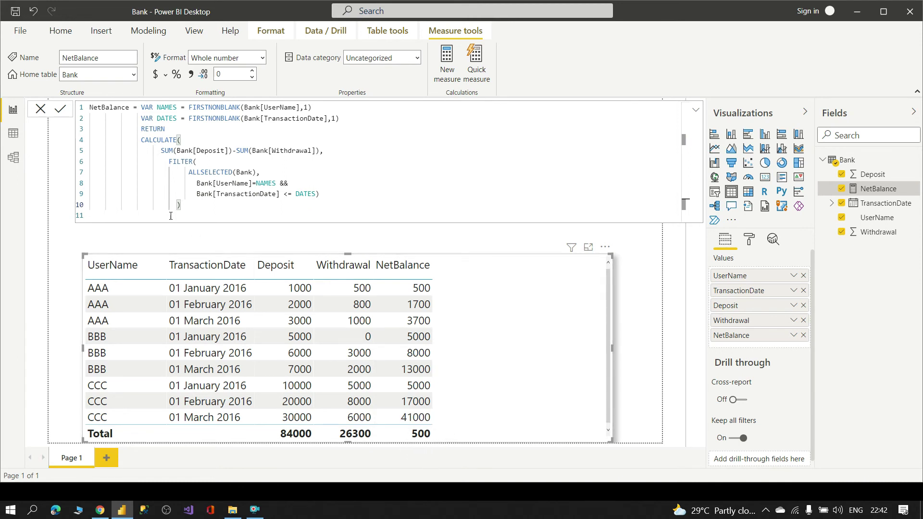
left_click_drag(188, 208, 141, 107)
- Start an IF function on a new line after RETURN, with ISINSCOPE as its logical test
left_click(186, 133)
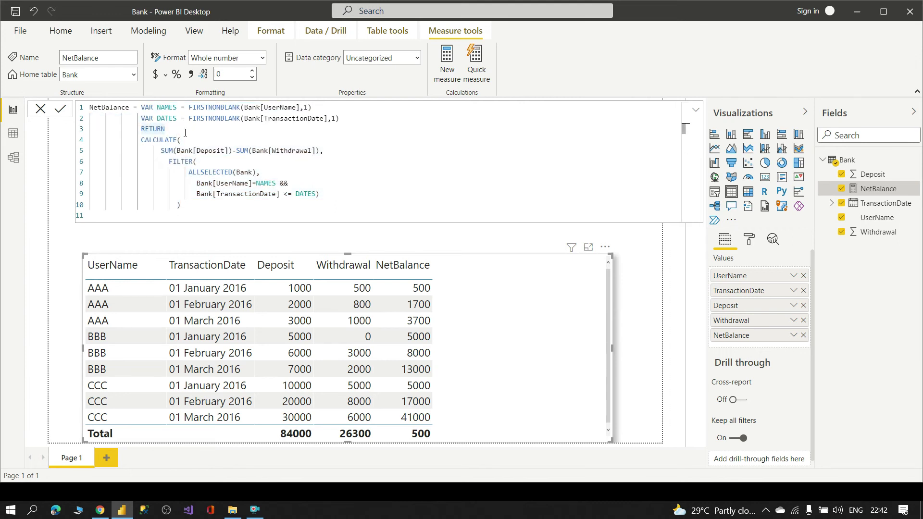
key("Return")
type("IF(")
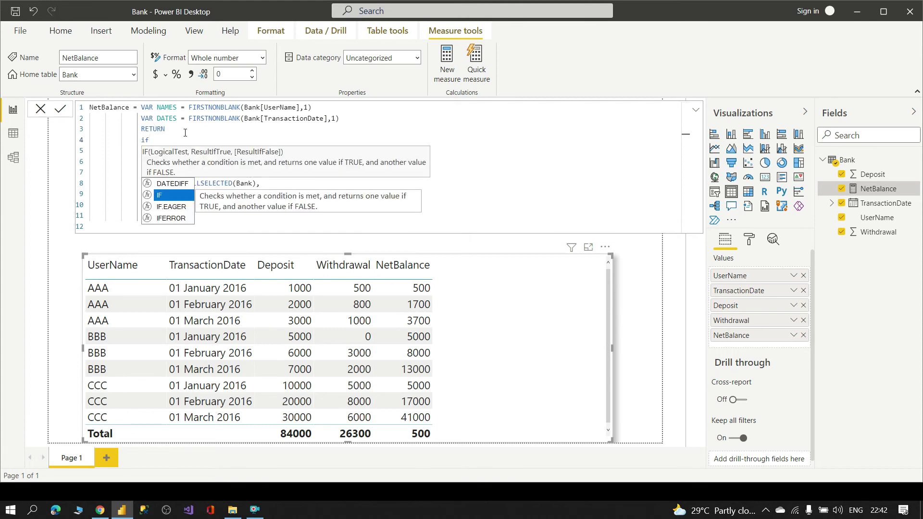
type("isin")
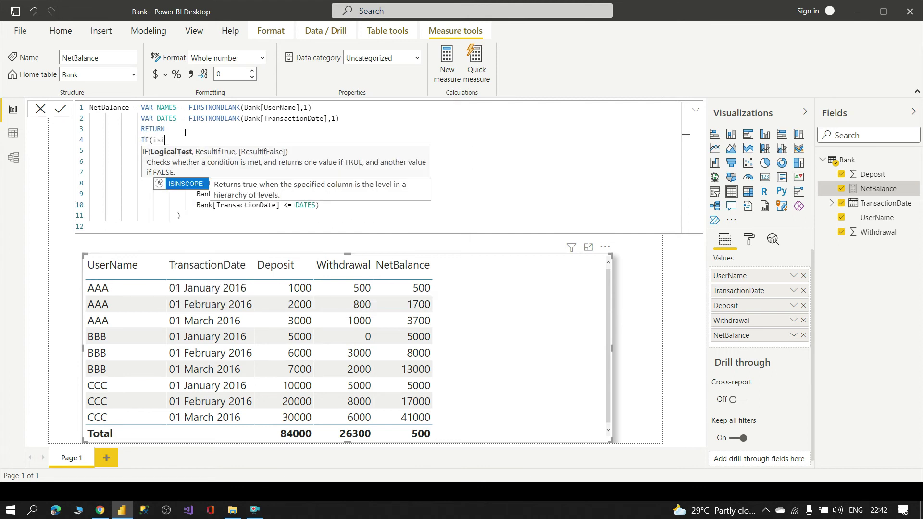
left_click(182, 184)
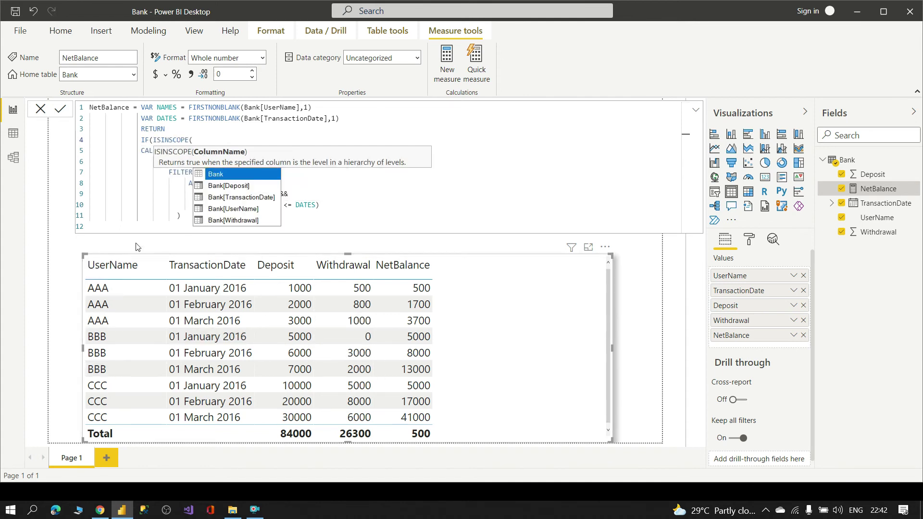
- Set Bank[UserName] as the ISINSCOPE column, close its parenthesis and add a comma to finish the logical test
left_click_drag(188, 138, 156, 139)
left_click(211, 140)
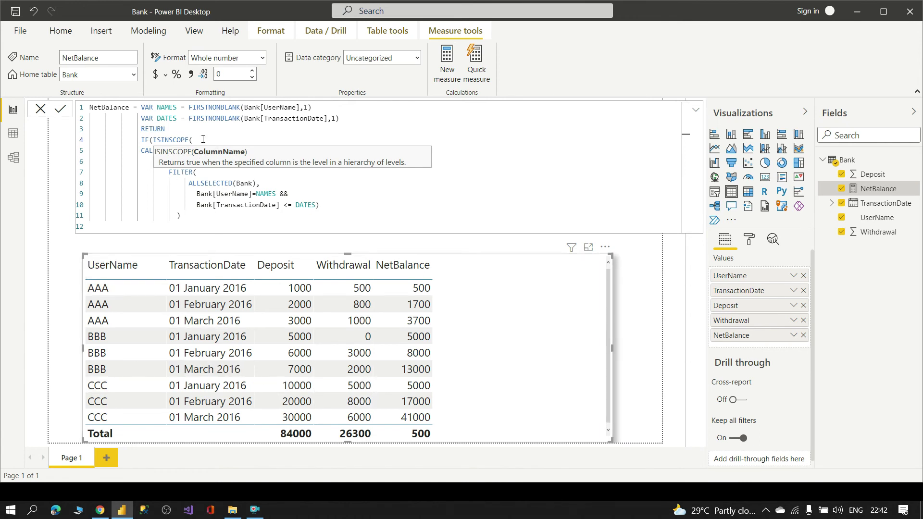
type("use")
key("Tab")
type(")")
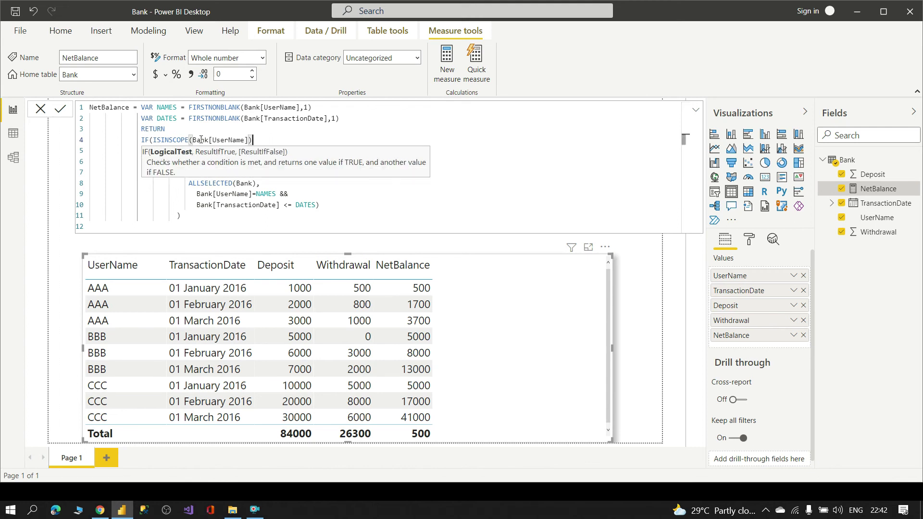
type(",")
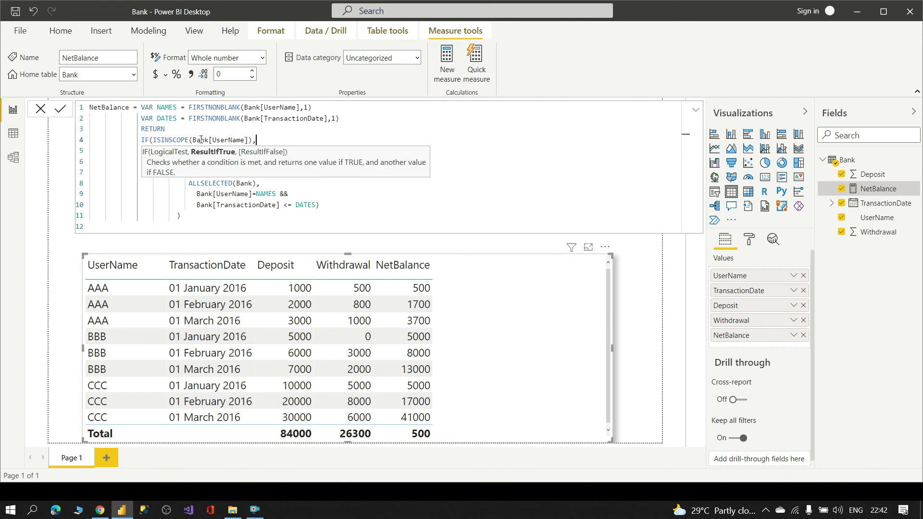
left_click_drag(245, 140, 217, 140)
- End the CALCULATE block with a comma as the IF's true result and start a new line below it
mouse_move(189, 215)
left_mouse_down()
mouse_move(195, 194)
mouse_move(140, 151)
left_mouse_up()
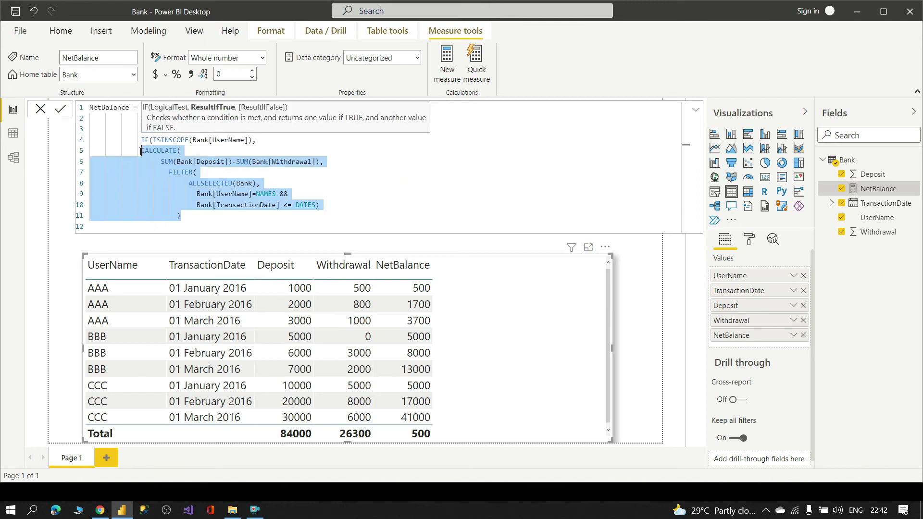
left_click(188, 215)
type(",")
key("shift+Return")
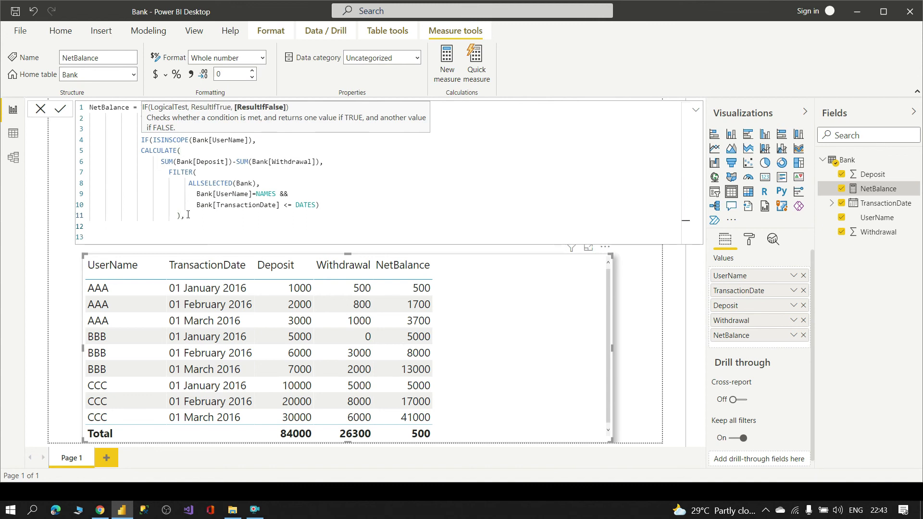
- Copy the expression SUM(Bank[Deposit])-SUM(Bank[Withdrawal]) from CALCULATE into the IF's false result, without a trailing comma
left_click_drag(315, 162, 161, 162)
key("ctrl+c")
left_click(165, 227)
key("ctrl+v")
key("Up")
left_click(328, 226)
key("BackSpace")
type(")")
left_click_drag(328, 226, 165, 227)
left_click_drag(169, 177, 328, 206)
left_click(328, 207)
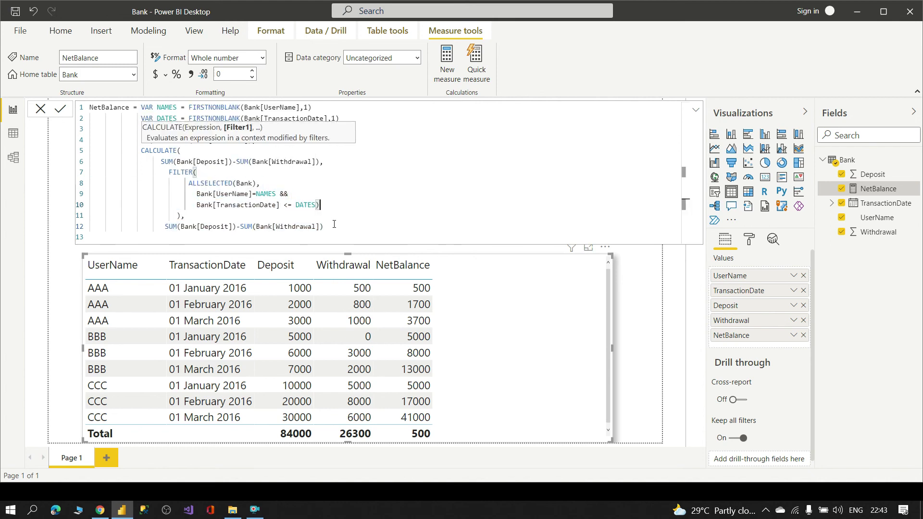
- Close the IF function with a parenthesis on its own line below the false result
left_click(335, 224)
key("Return")
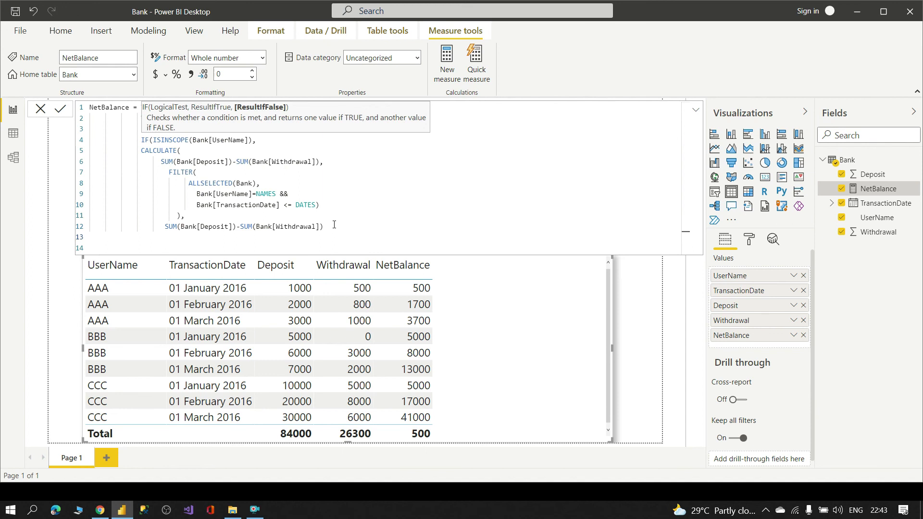
type(")")
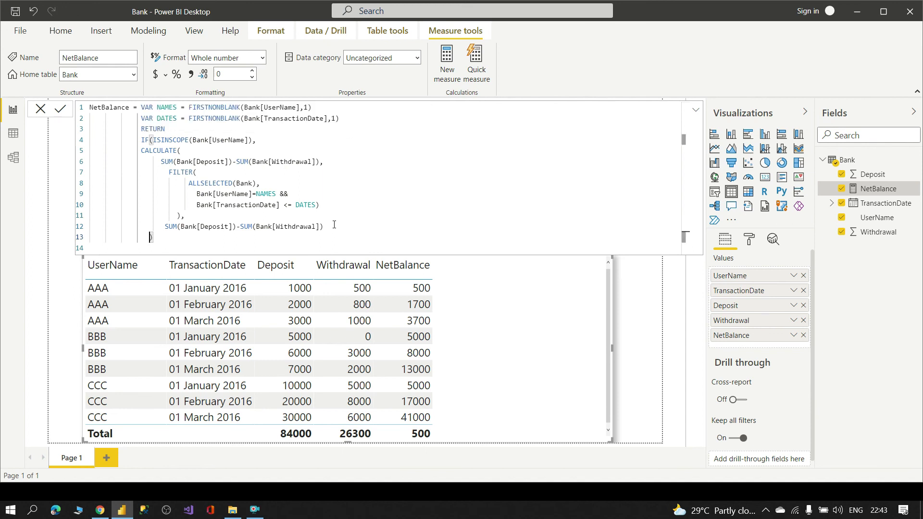
- Place the ISINSCOPE test on its own line below IF( and commit the NetBalance measure
left_click(152, 140)
key("shift+Return")
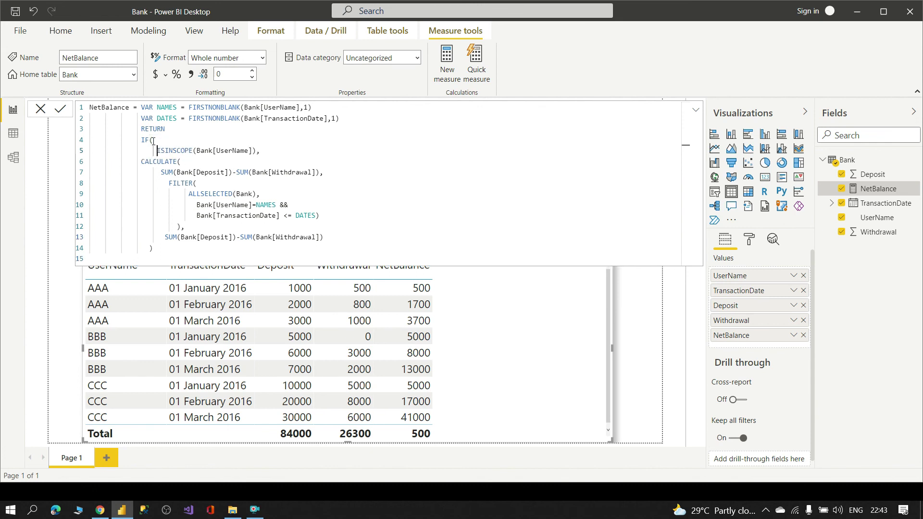
left_click(150, 247)
left_click(157, 259)
key("Return")
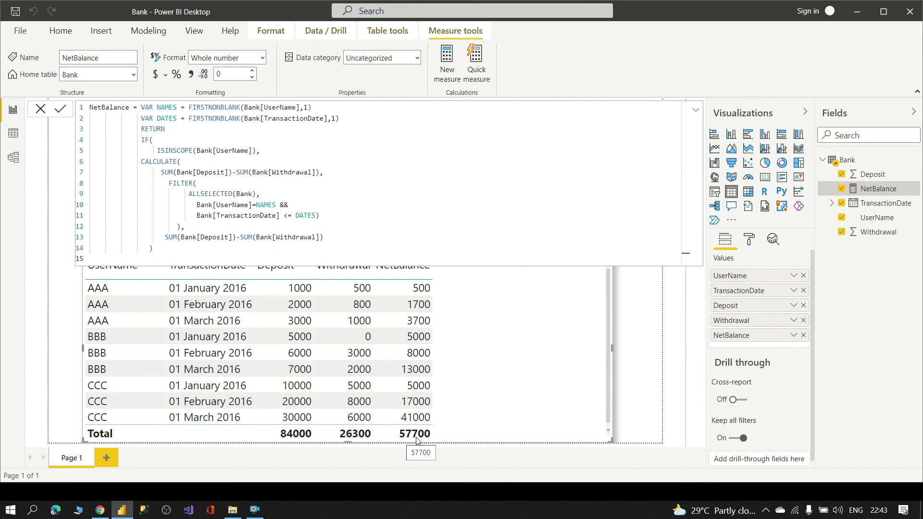
- Check the table's NetBalance total and reopen the NetBalance measure to review its complete formula
left_click(636, 333)
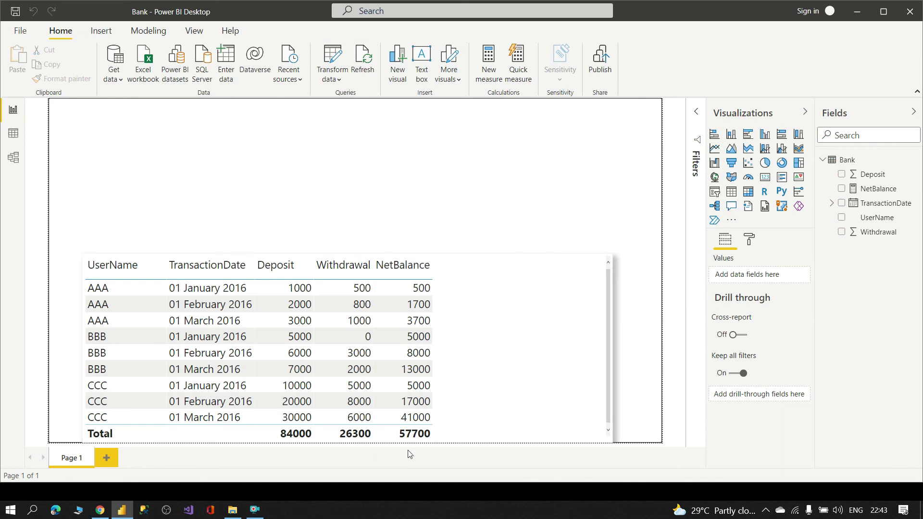
left_click(875, 207)
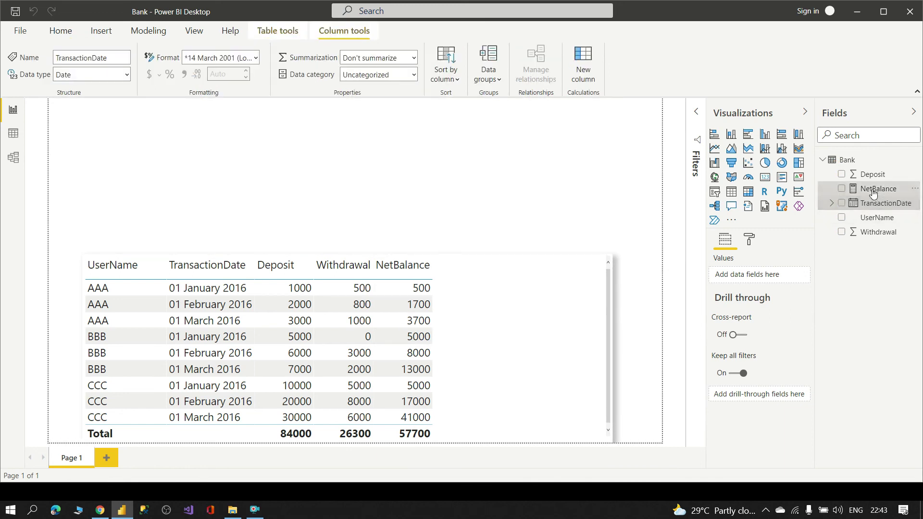
left_click(873, 191)
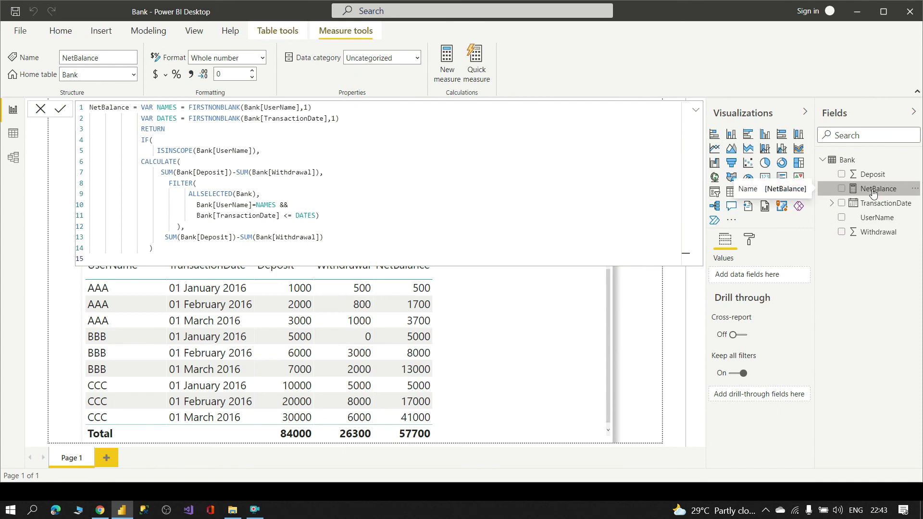
left_click(179, 249)
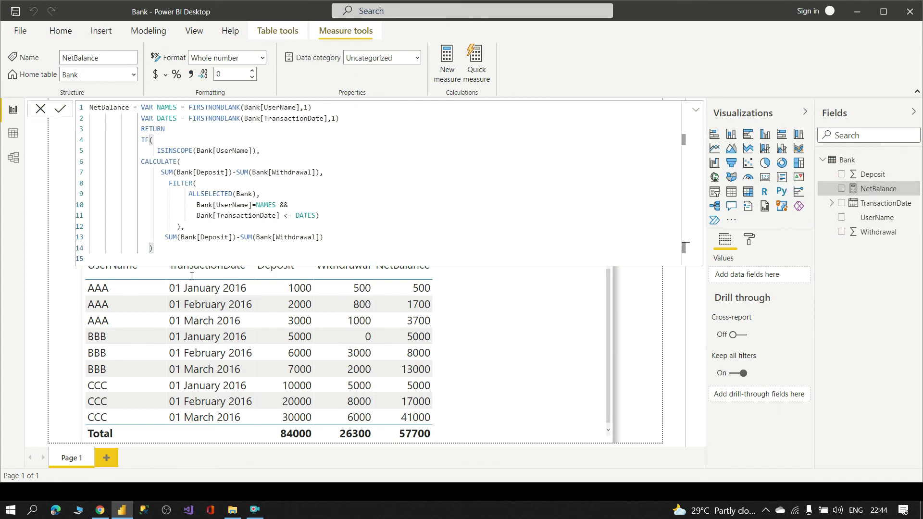